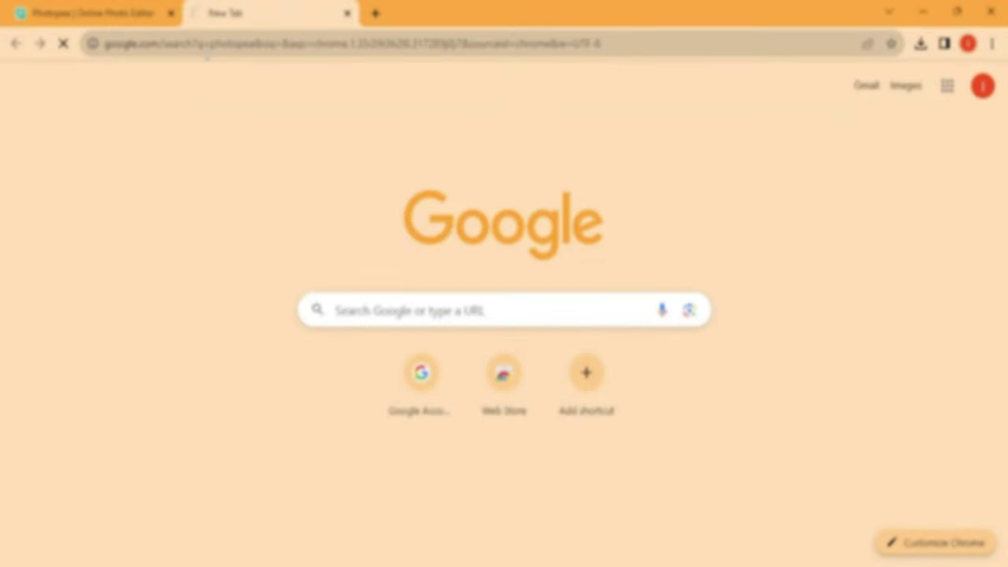
- Close the extra New Tab to return to the Photopea glass-window mockup
click(347, 14)
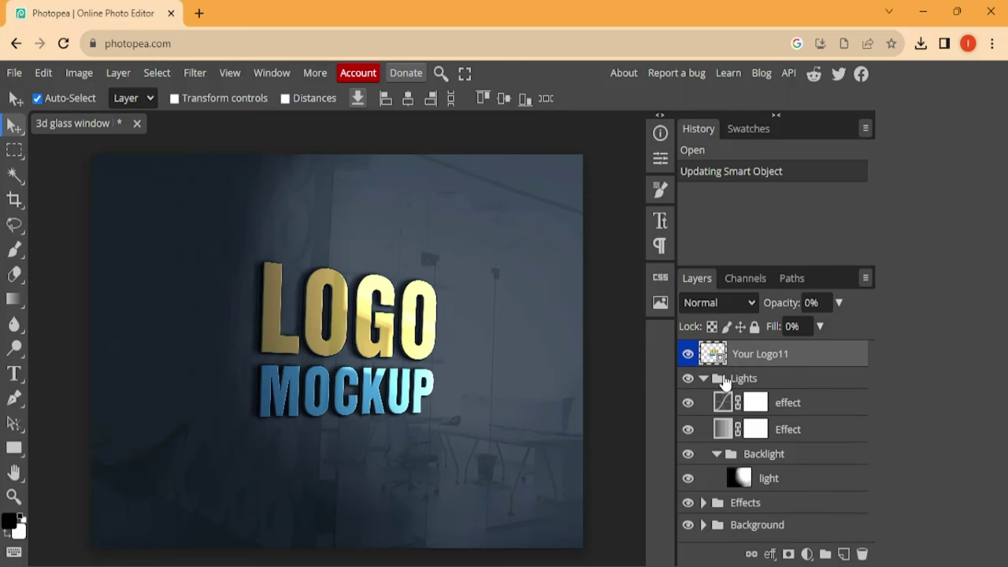
key(super+plus)
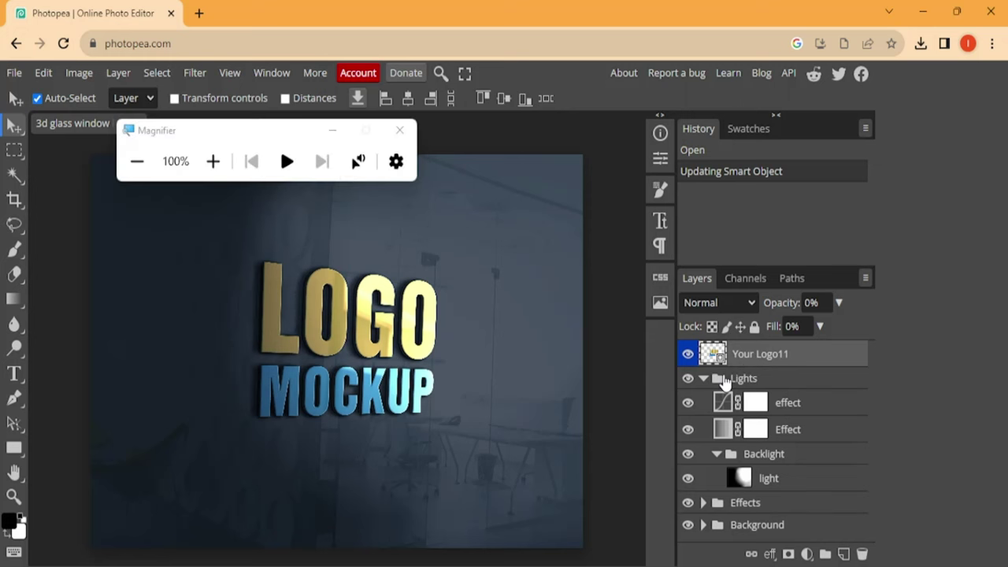
key(super+plus)
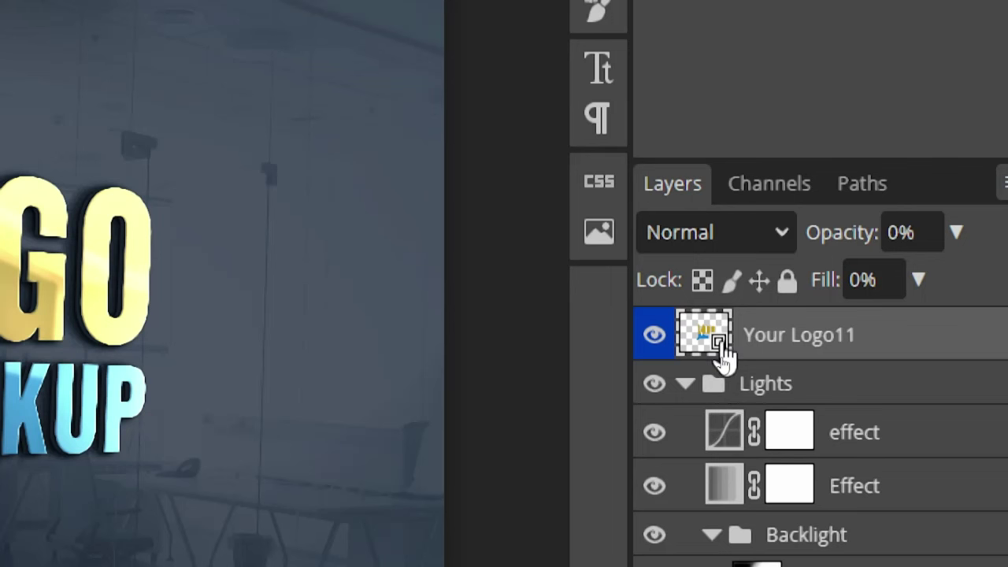
- Open the Your Logo11 smart object in its own document
double_click(722, 346)
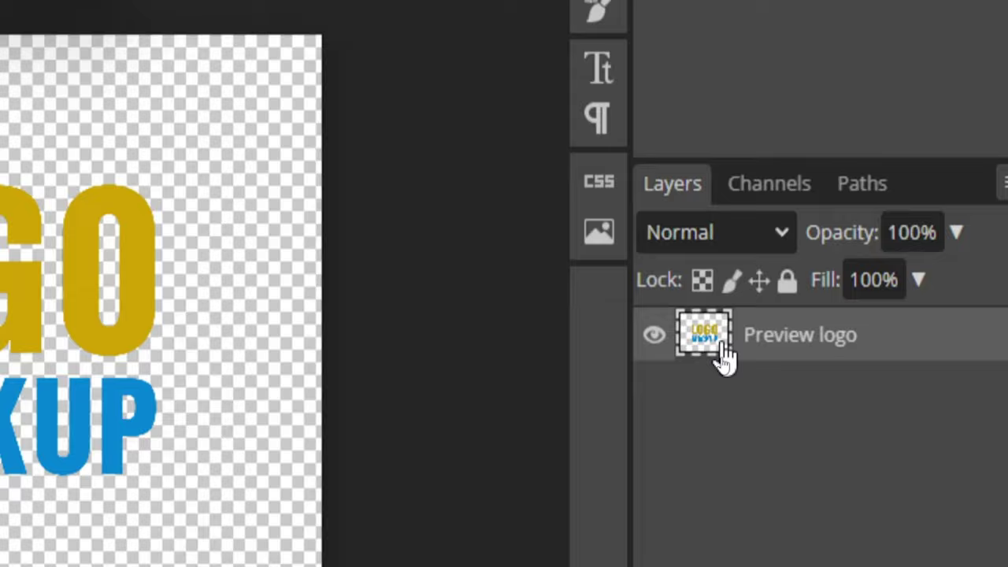
key(super+minus)
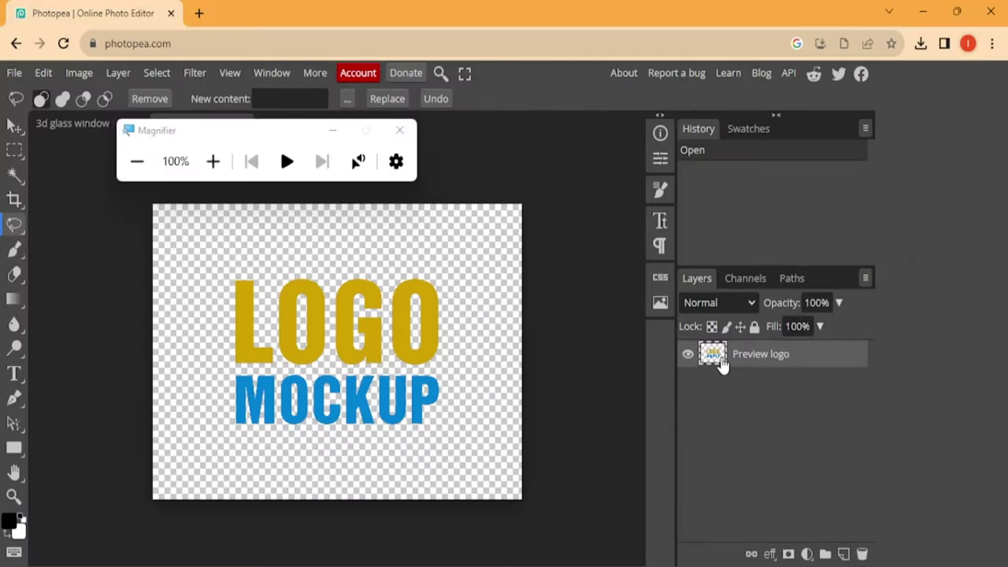
click(331, 130)
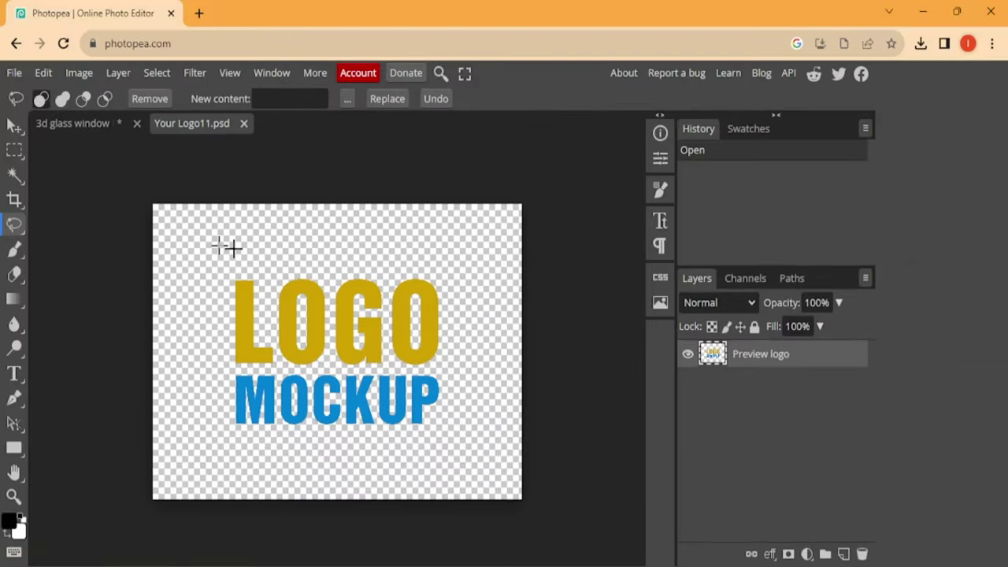
- With the Move tool active, pick image (1) through File > Open & Place
click(14, 126)
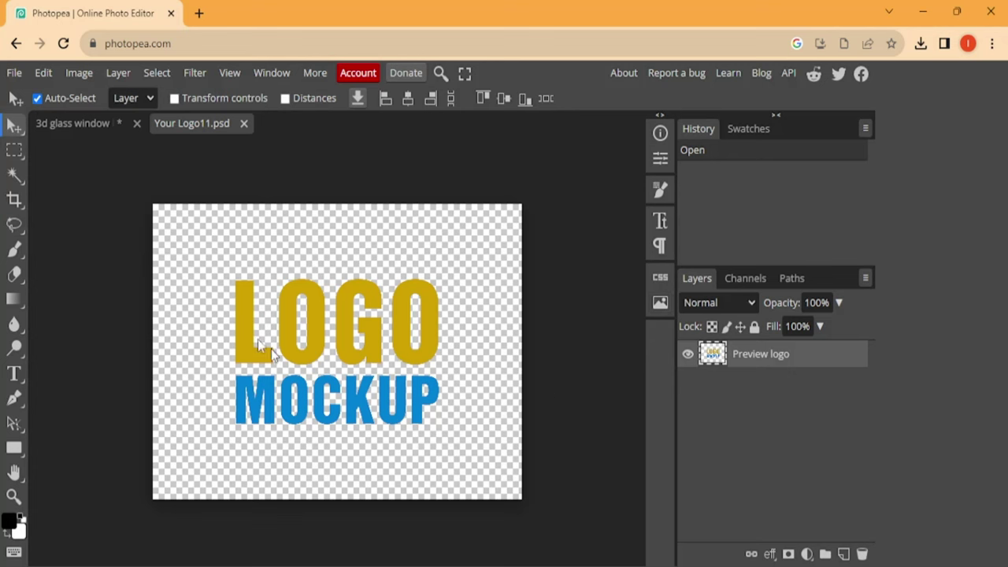
click(15, 75)
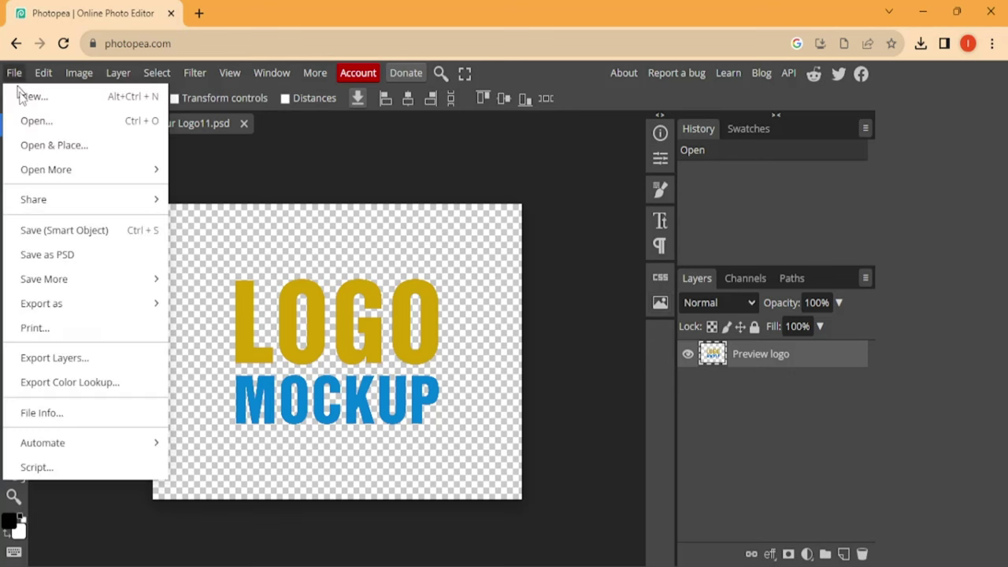
click(55, 146)
click(209, 183)
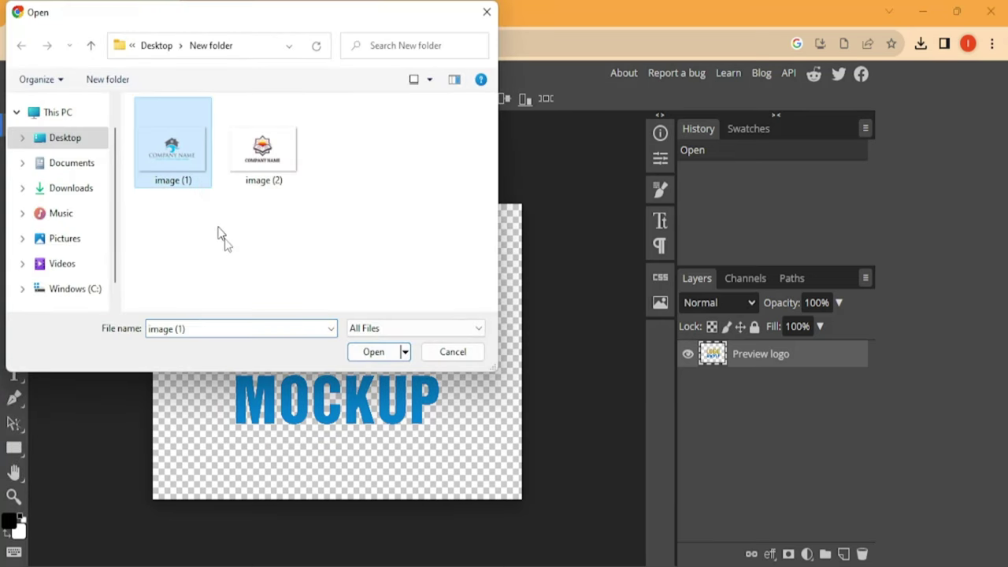
- Place image (1) and scale it to about 526% over the placeholder, shifted up-left
click(370, 352)
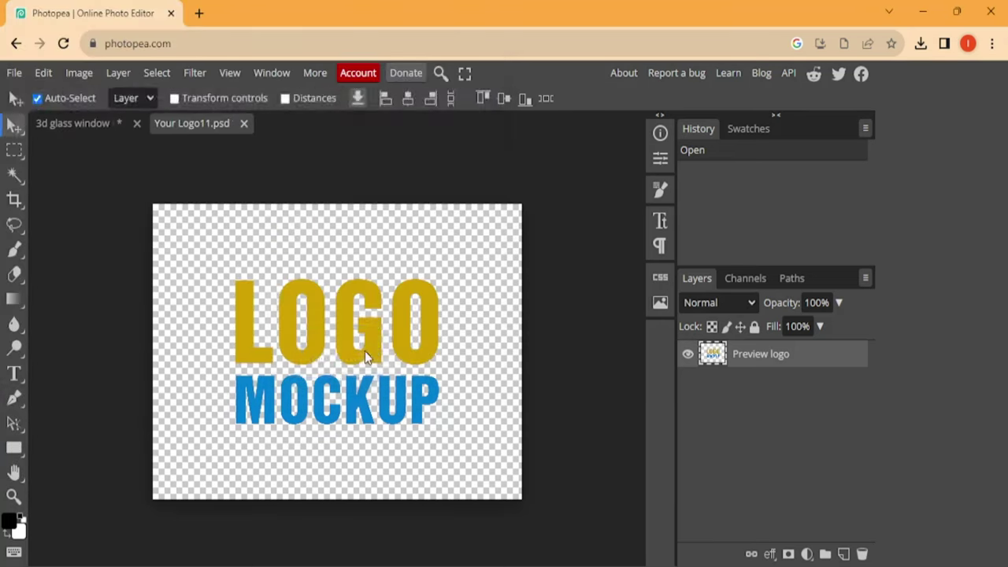
drag(296, 327, 195, 256)
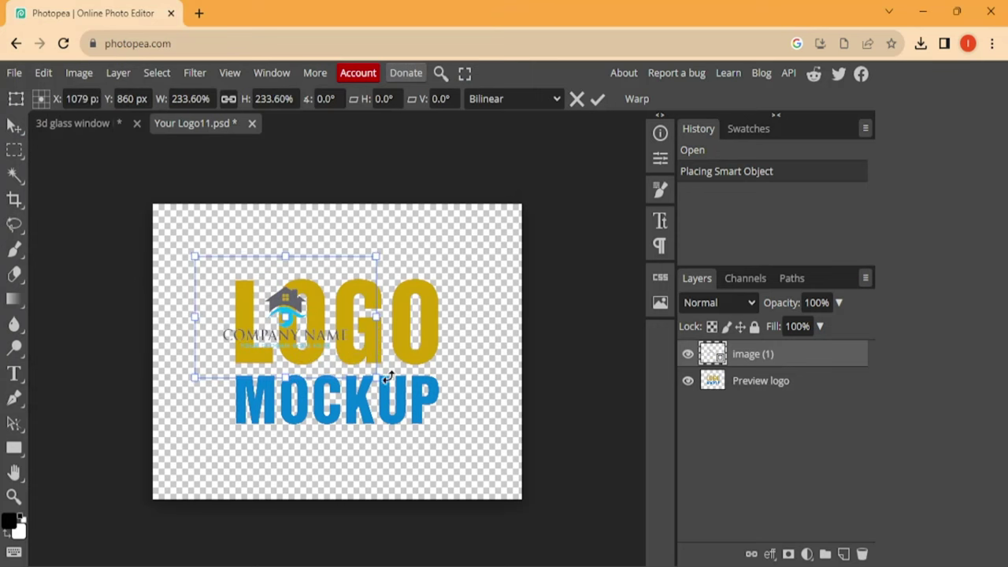
drag(376, 376, 499, 458)
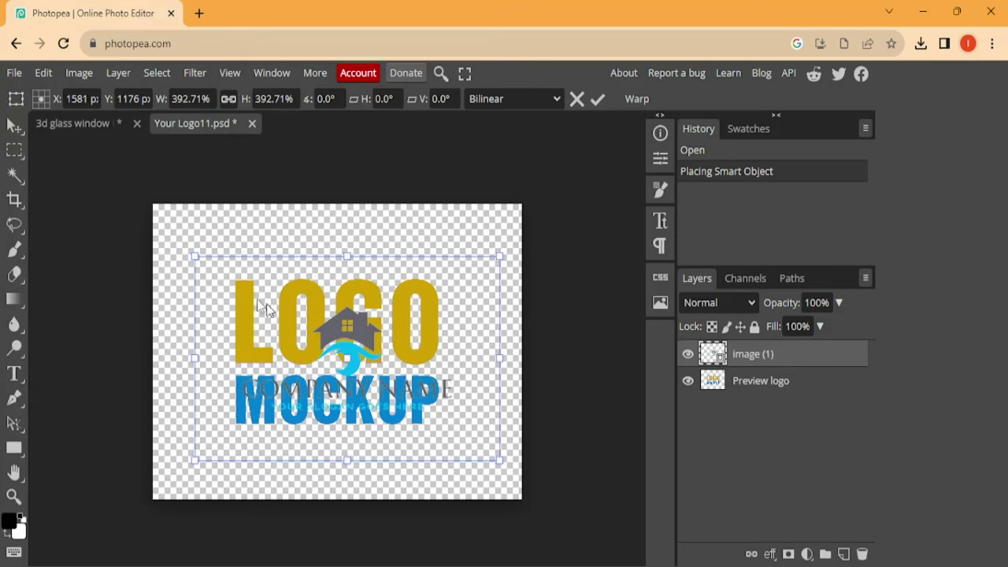
drag(195, 256, 153, 228)
drag(499, 459, 566, 500)
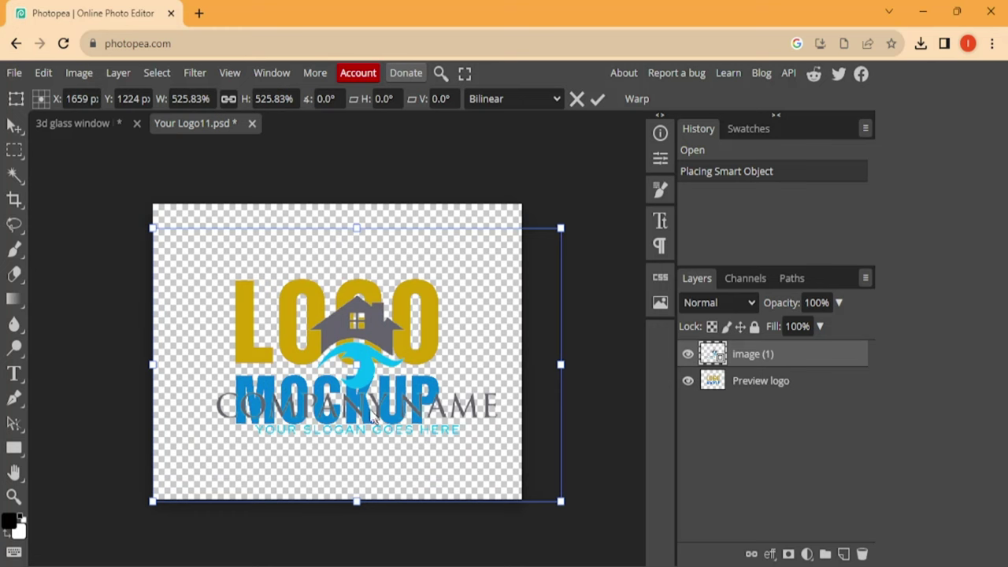
drag(375, 417, 350, 398)
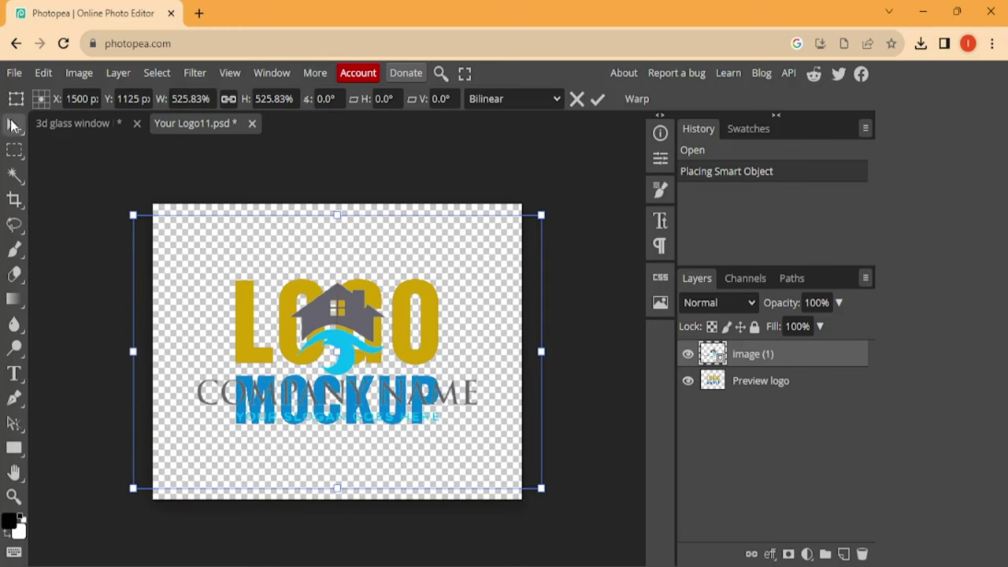
key(Return)
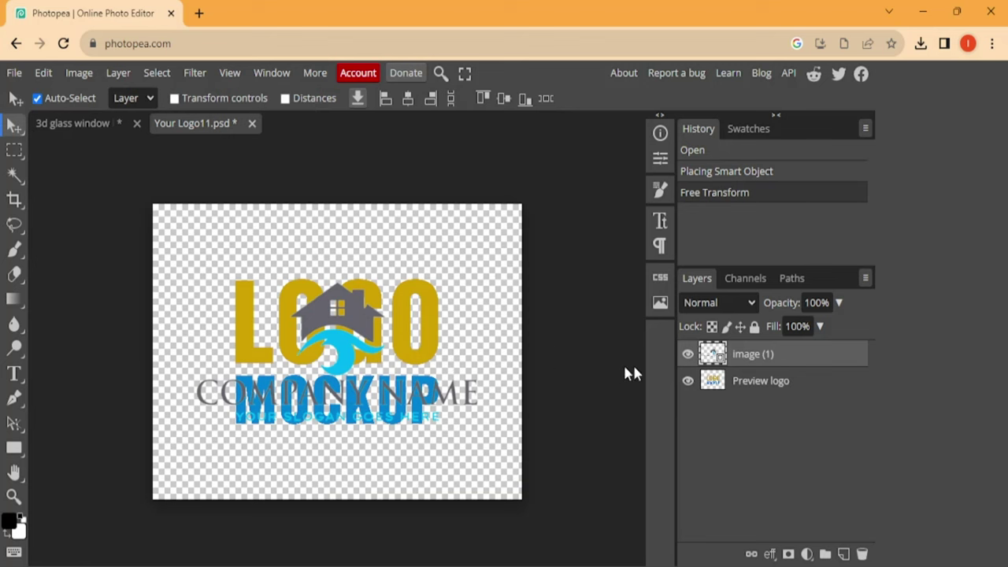
- Hide the Preview logo layer and nudge image (1) left and up
click(688, 381)
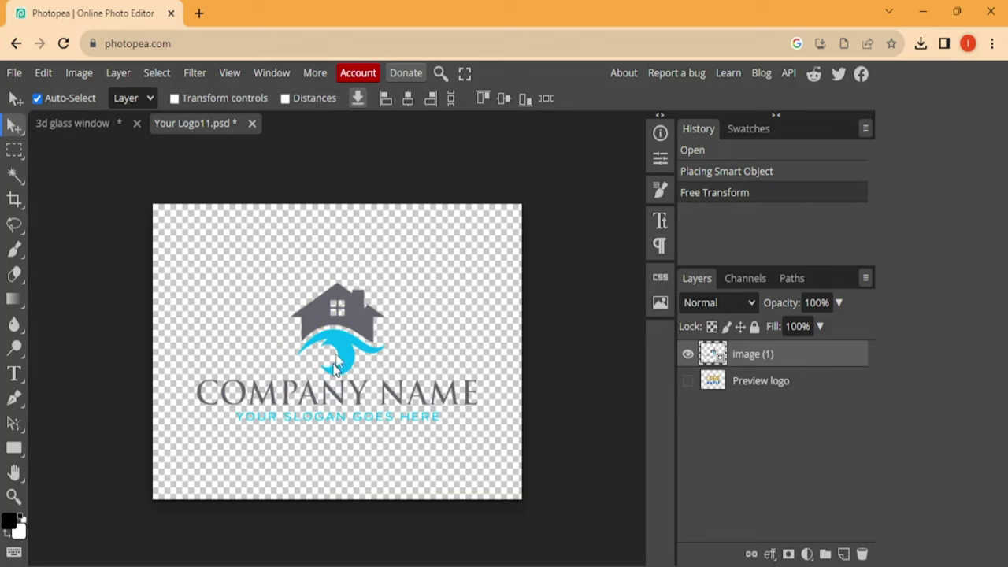
key(Left)
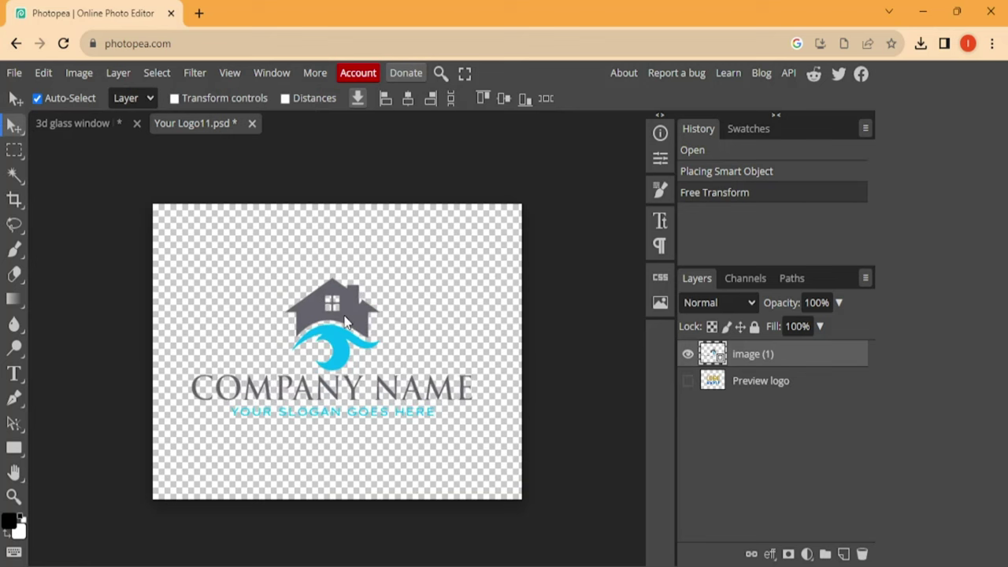
key(Up)
key(Up)
key(Up)
key(Up)
key(Up)
key(Up)
key(Up)
key(Up)
key(Up)
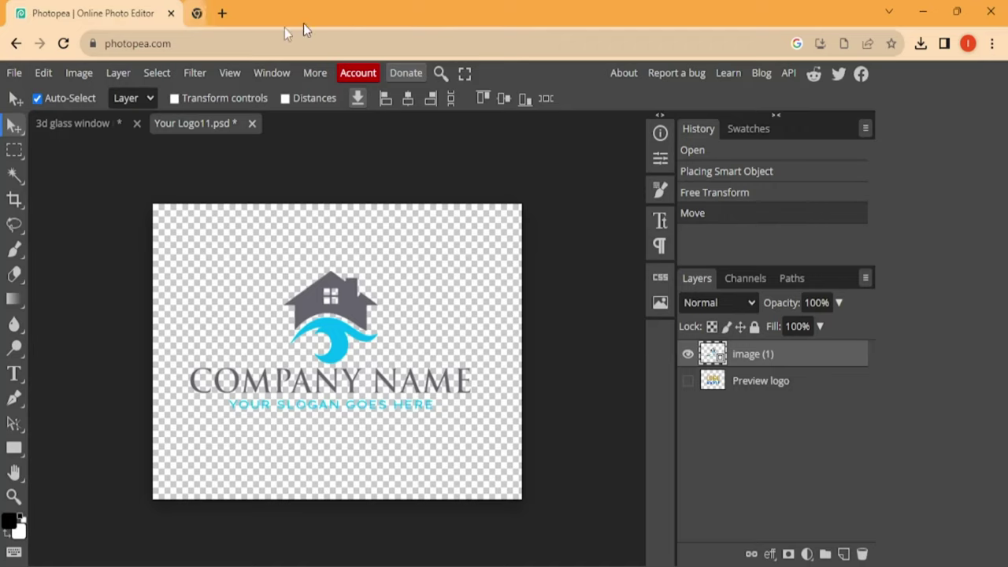
- Free Transform the image (1) logo to 620% and move it down to the canvas centre
click(44, 73)
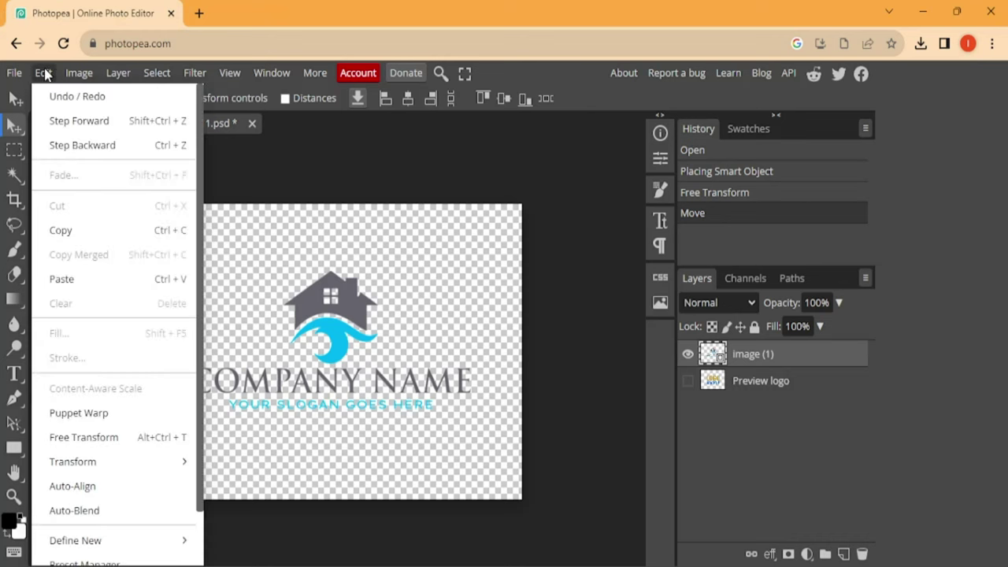
click(56, 437)
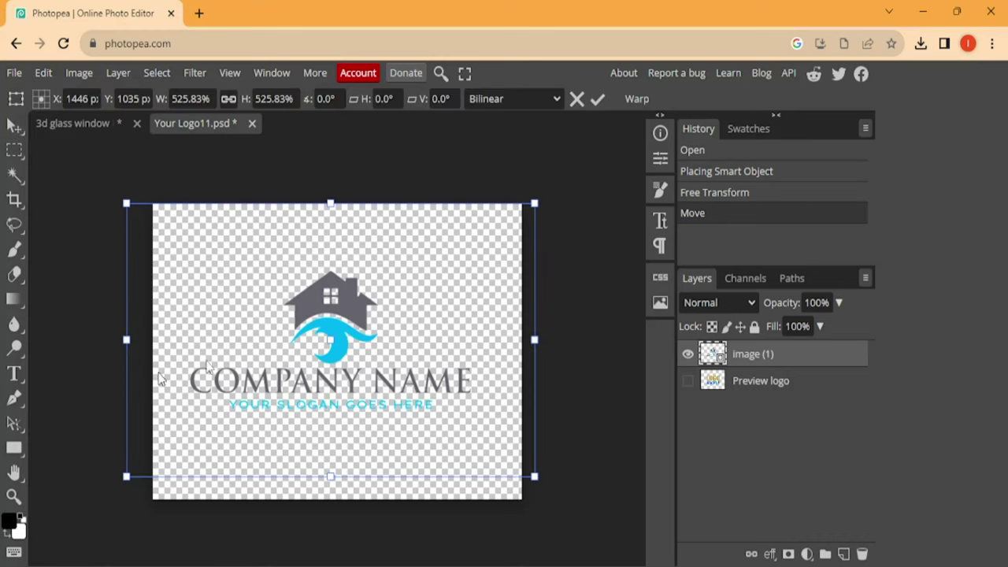
drag(330, 186, 329, 157)
drag(332, 288, 336, 300)
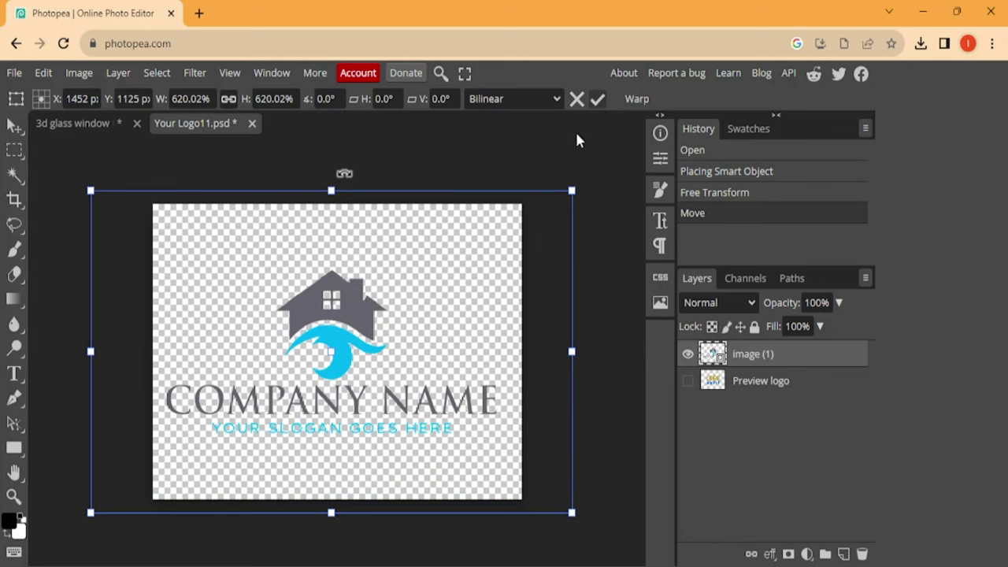
key(Return)
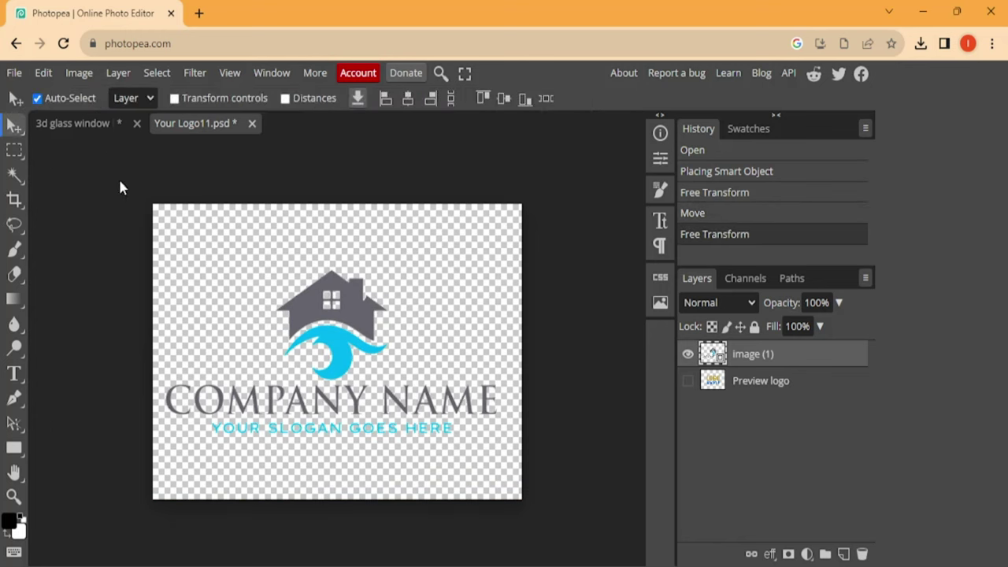
- Save the Your Logo11 smart object and return to the '3d glass window' mockup
click(16, 76)
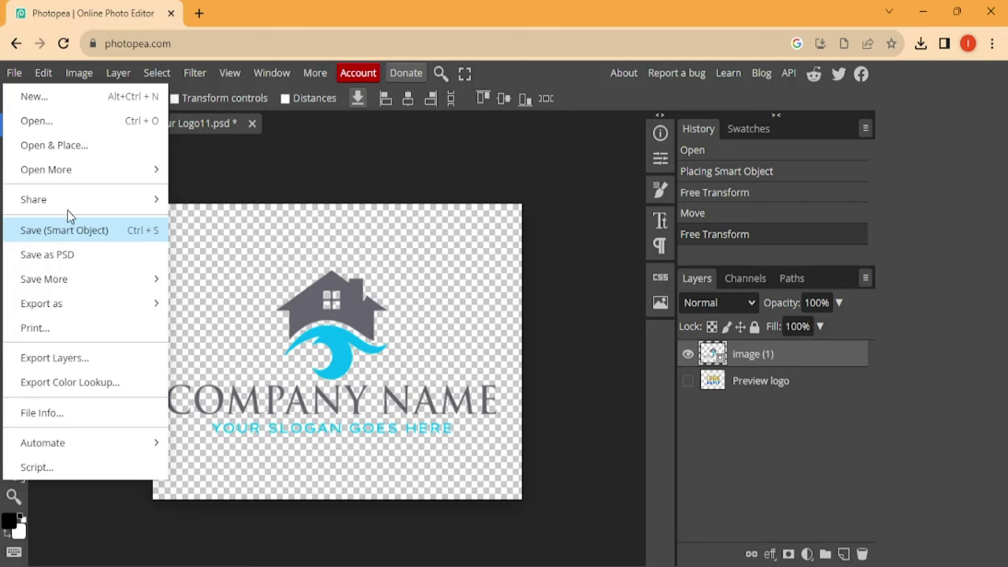
click(75, 230)
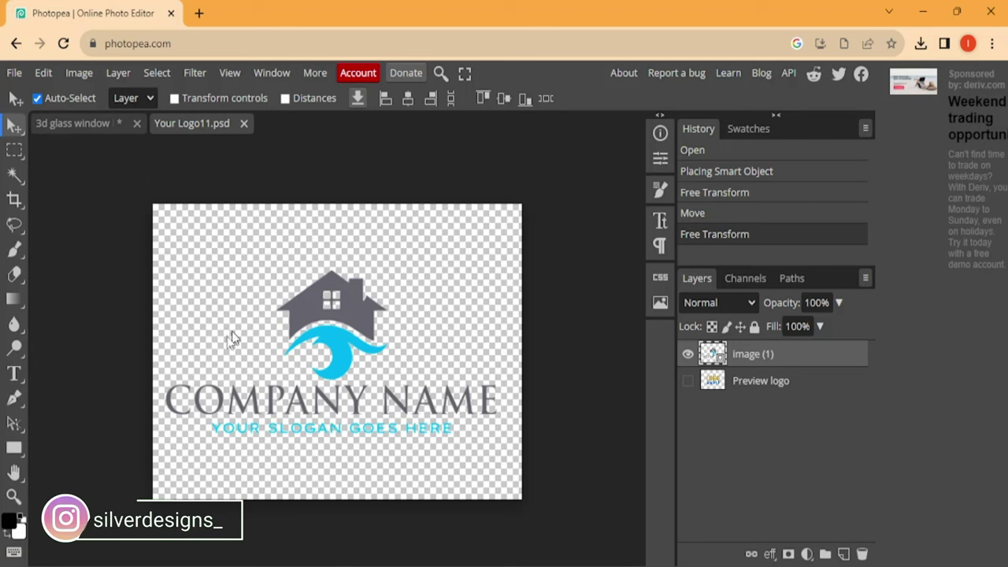
key(ctrl+s)
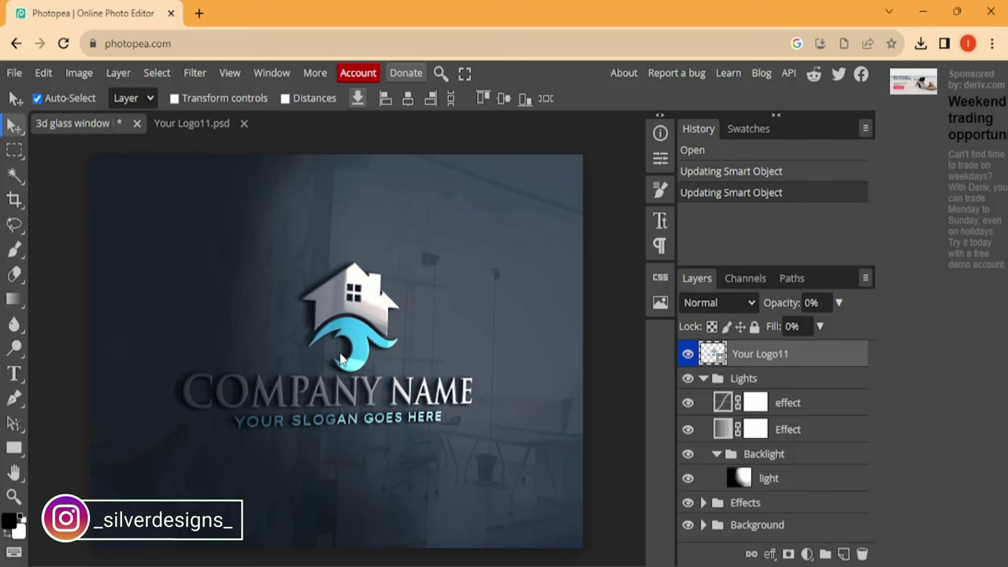